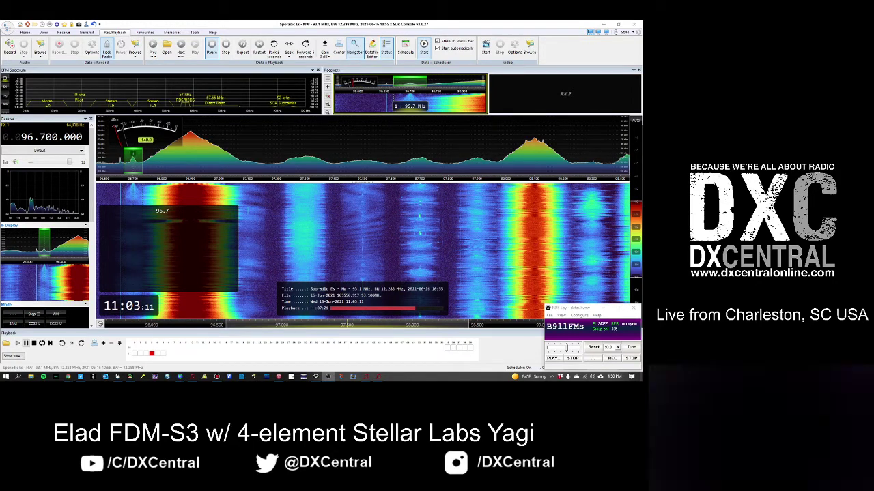
Bring the FMLIST browser window onto the screen, maximize it and close the downloads bar
{"action": "left_click_drag", "start_coordinate": [641, 64], "coordinate": [278, 65]}
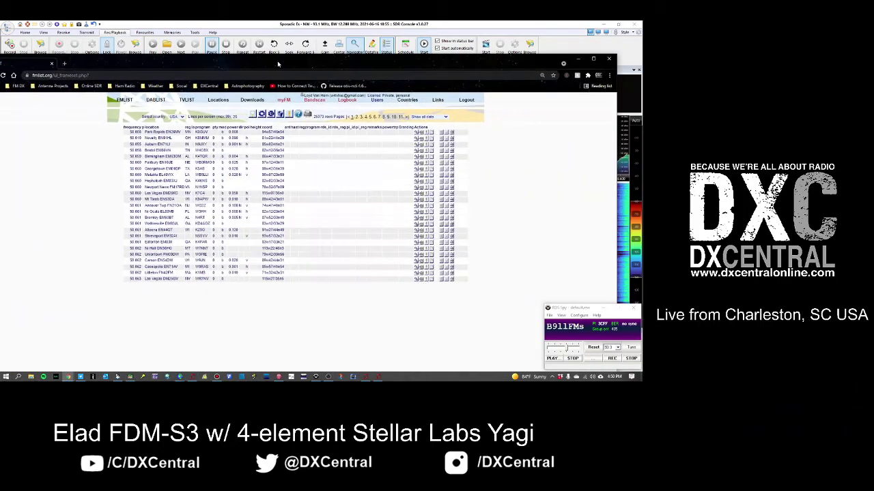
{"action": "left_click", "coordinate": [593, 59]}
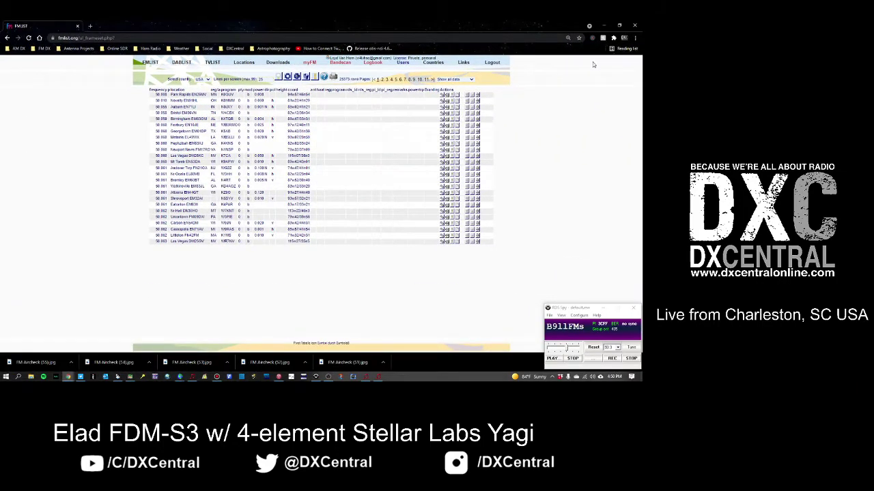
{"action": "left_click", "coordinate": [640, 360]}
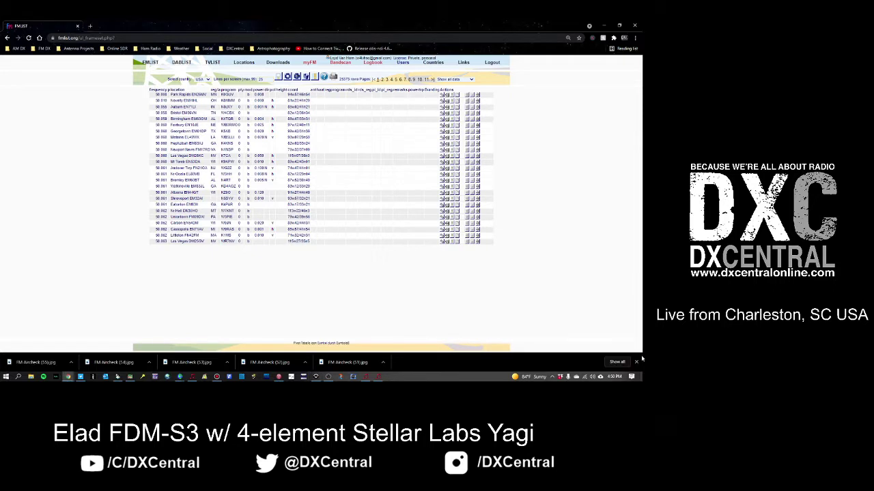
{"action": "left_click", "coordinate": [637, 362]}
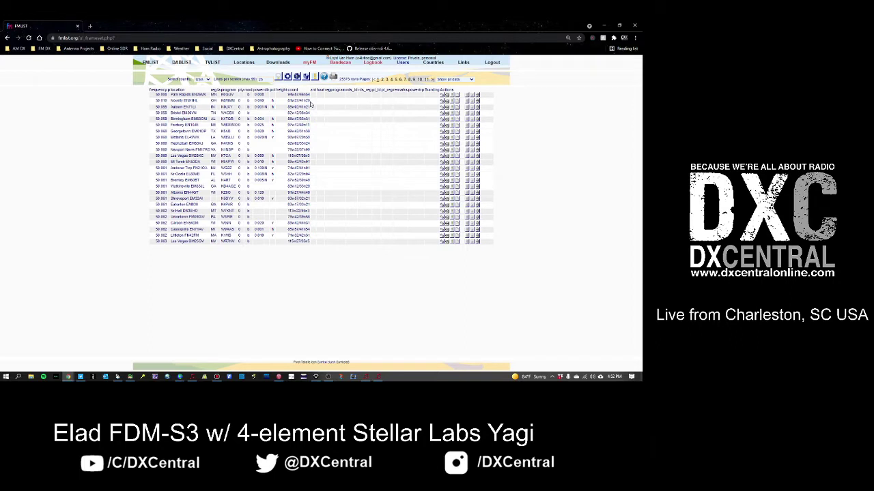
Open the myFM page and list the stations on 96.7 MHz with Tropo propagation
{"action": "left_click", "coordinate": [307, 64]}
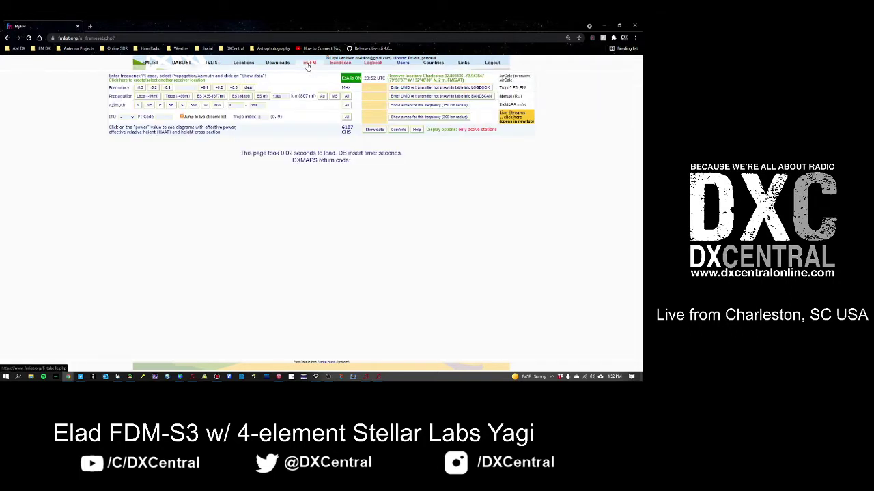
{"action": "left_click", "coordinate": [184, 88]}
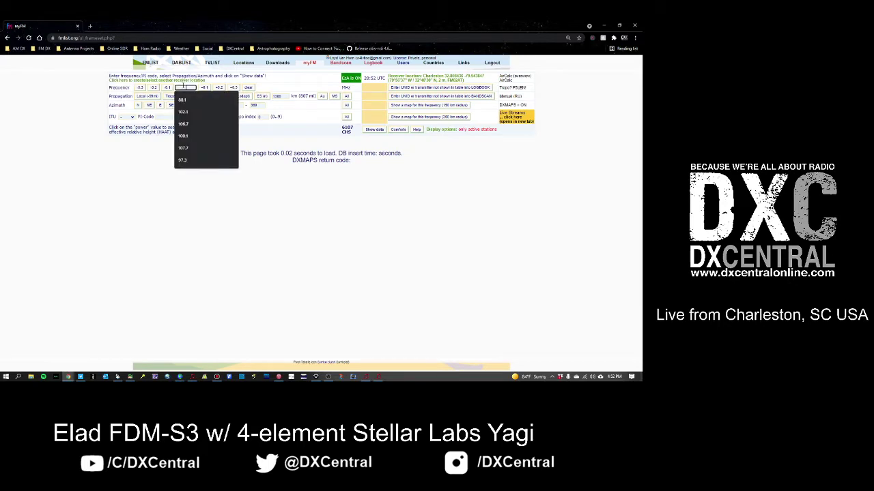
{"action": "type", "text": "100.1"}
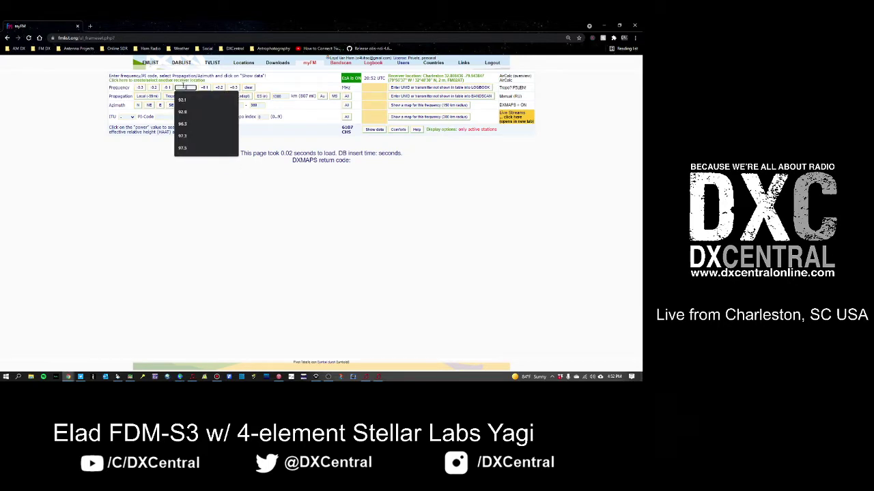
{"action": "key", "text": "Return"}
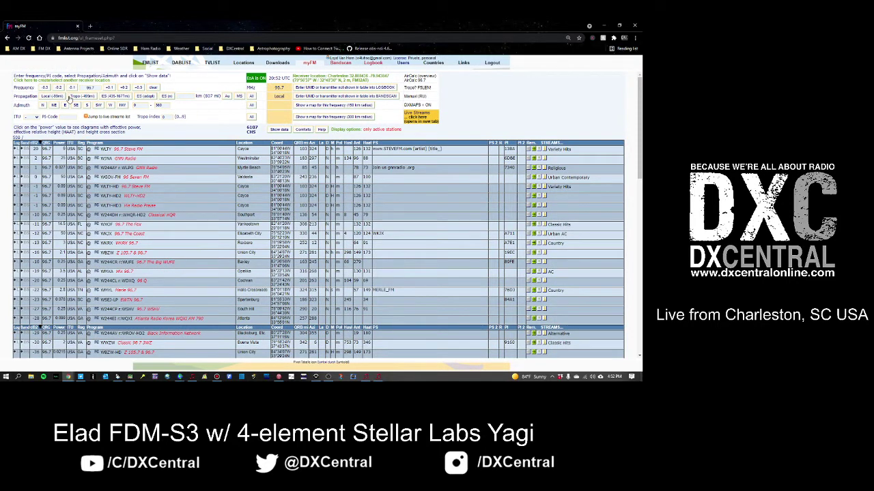
{"action": "left_click", "coordinate": [88, 98]}
{"action": "left_click", "coordinate": [122, 98]}
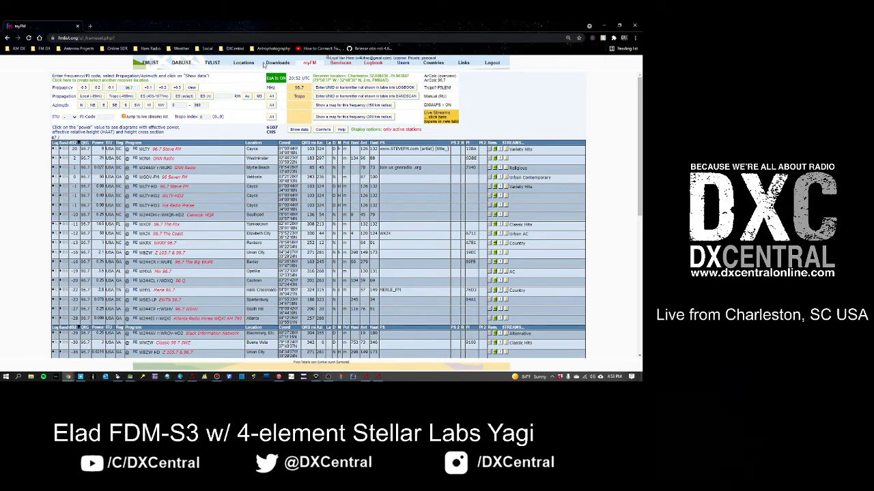
Stop the Es alert service for the receiver location and start it again, accepting the confirmations
{"action": "left_click", "coordinate": [275, 78]}
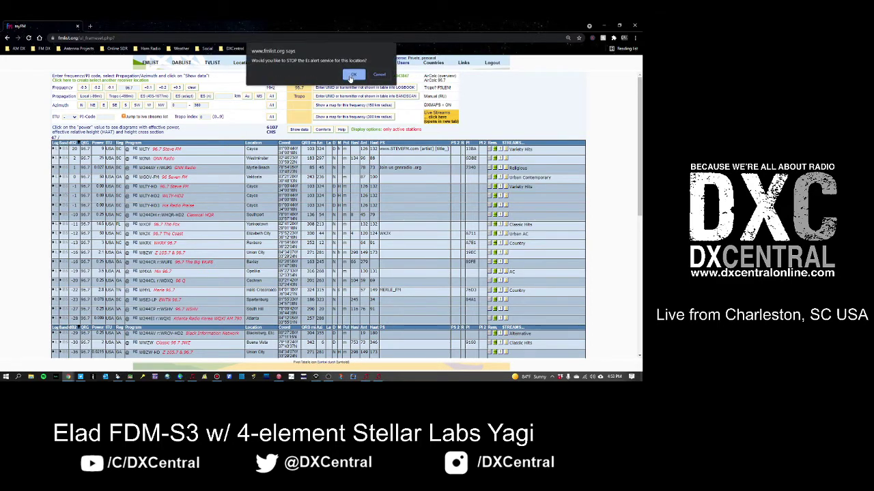
{"action": "left_click", "coordinate": [352, 76]}
{"action": "left_click", "coordinate": [381, 95]}
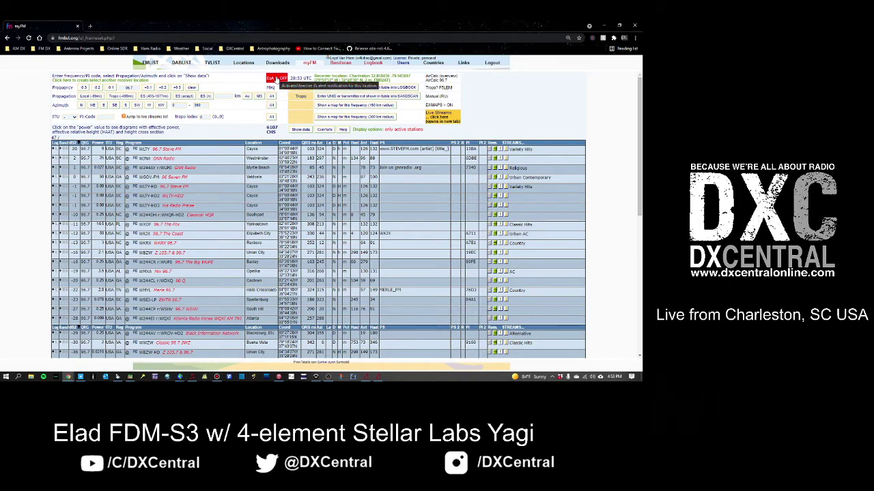
{"action": "left_click", "coordinate": [277, 78]}
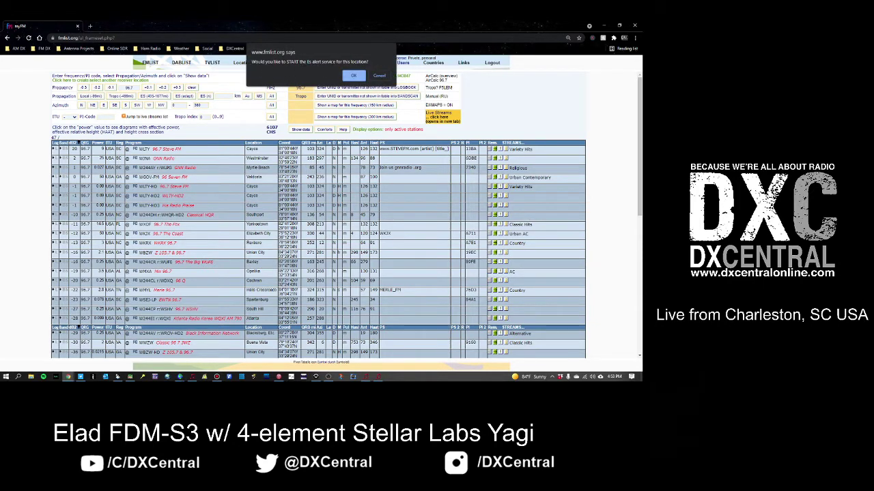
{"action": "left_click", "coordinate": [352, 76]}
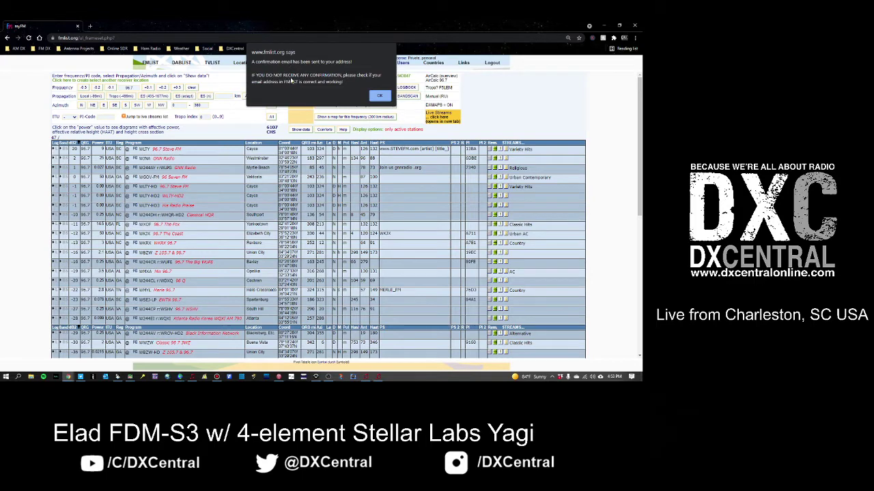
{"action": "left_click", "coordinate": [379, 95]}
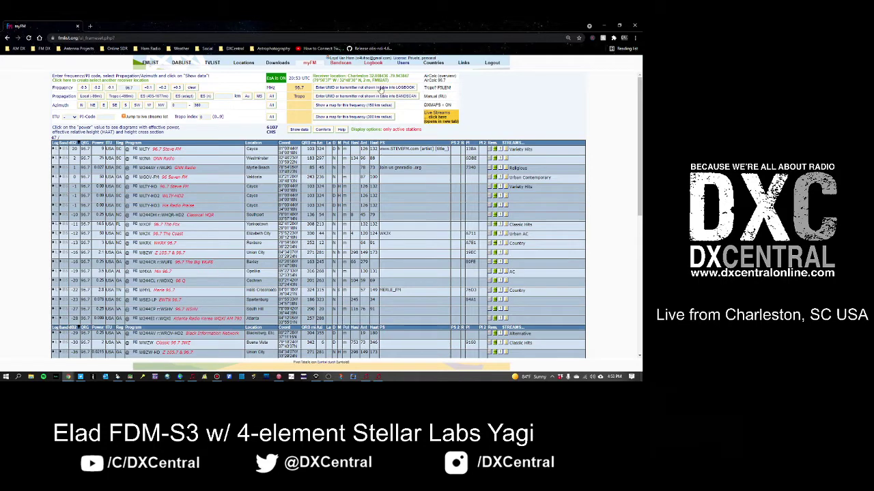
Open the logbook, view the 2021-06-17 entries, and switch to the logs of 2021-06-16
{"action": "left_click", "coordinate": [373, 62]}
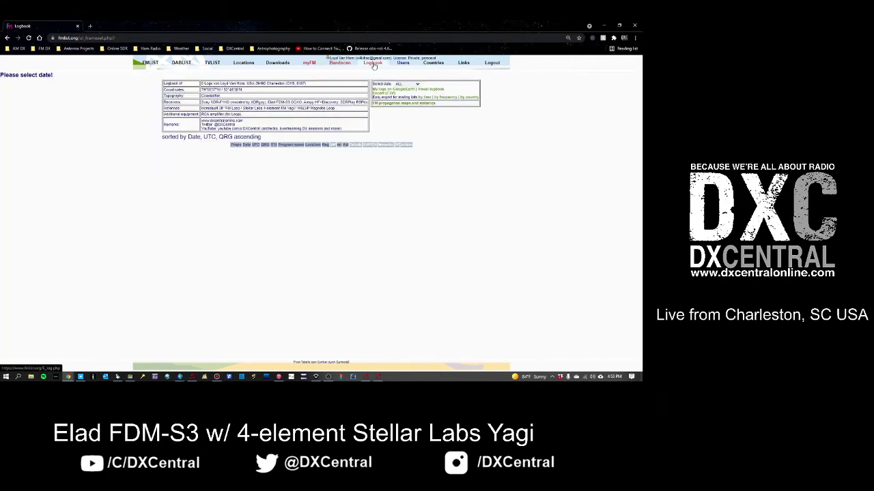
{"action": "left_click", "coordinate": [409, 84]}
{"action": "left_click", "coordinate": [409, 104]}
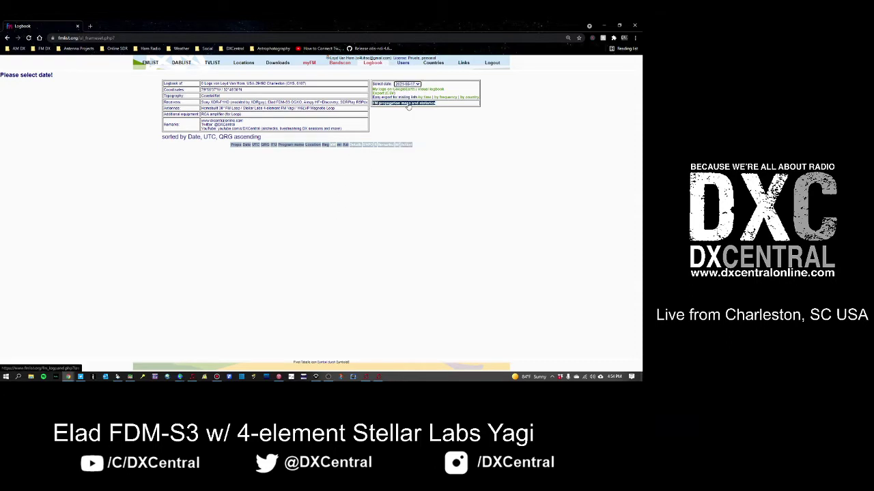
{"action": "left_click", "coordinate": [409, 77]}
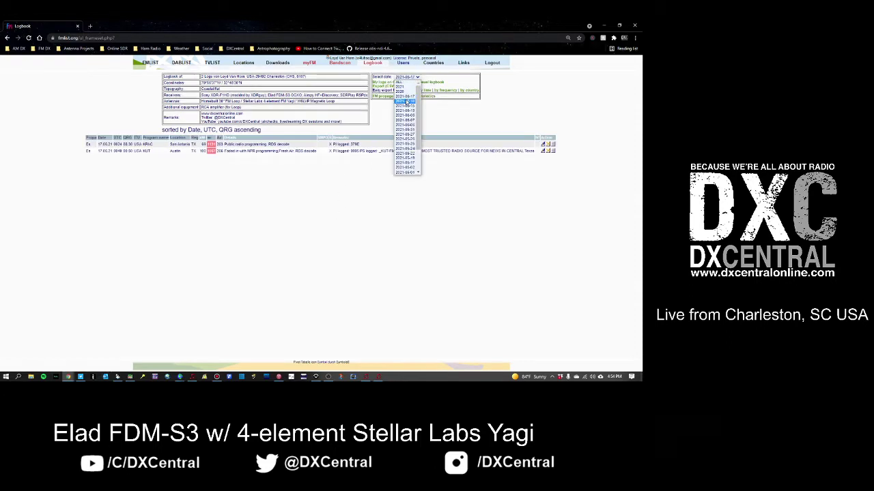
{"action": "left_click", "coordinate": [406, 101]}
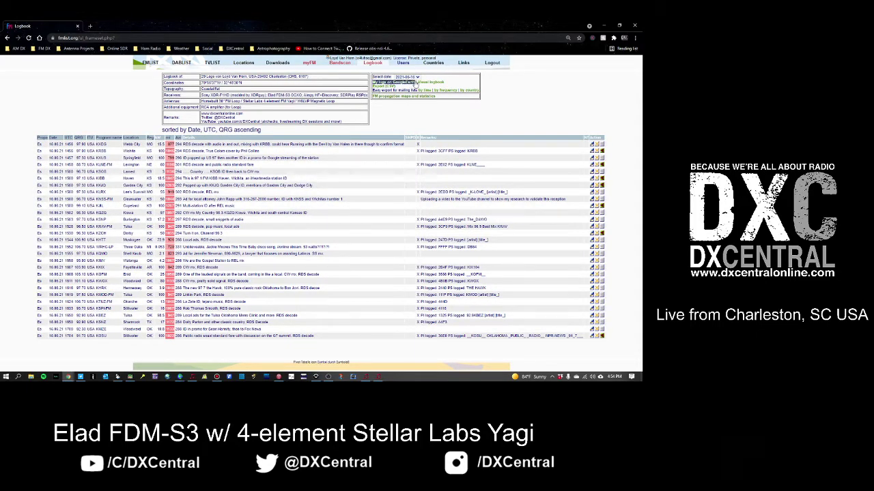
Open the visual logbook map for 2021-06-16 and show the logs of all contributors
{"action": "left_click", "coordinate": [429, 82]}
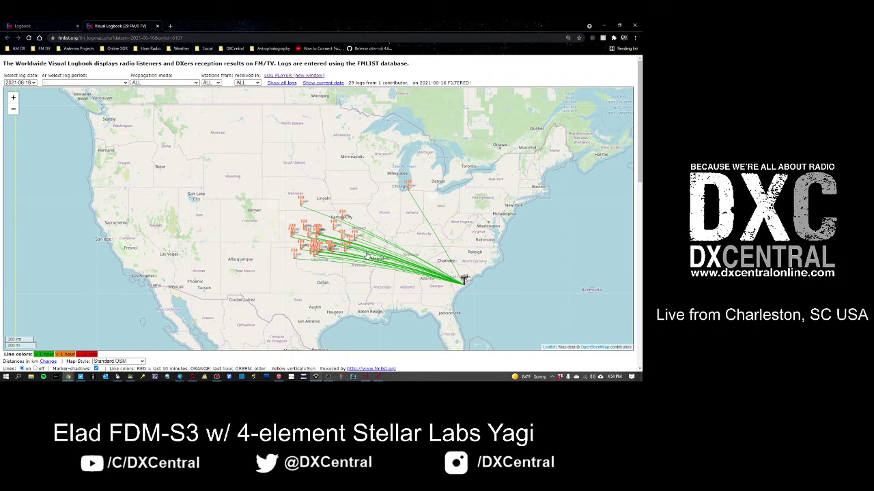
{"action": "left_click", "coordinate": [282, 83]}
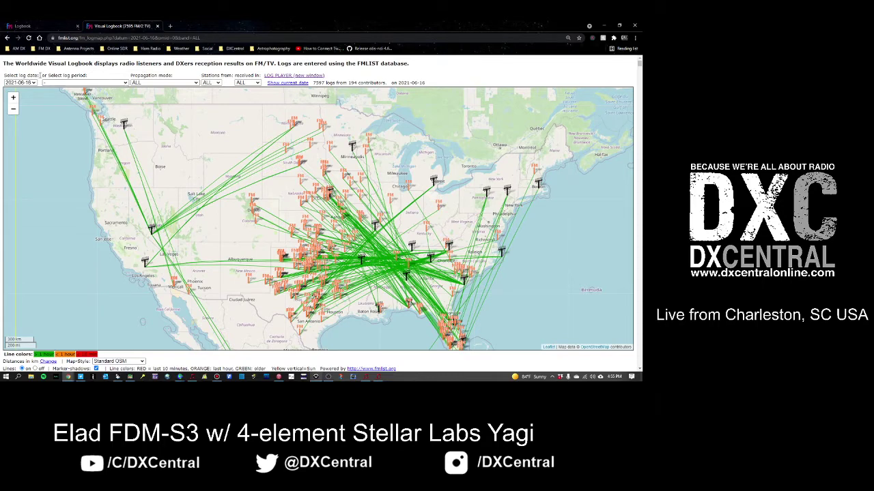
Limit the map to the last 15 minutes (DCS) and inspect the station marker near the Texas–Mexico border
{"action": "left_click_drag", "start_coordinate": [45, 75], "coordinate": [105, 76]}
{"action": "left_click", "coordinate": [125, 83]}
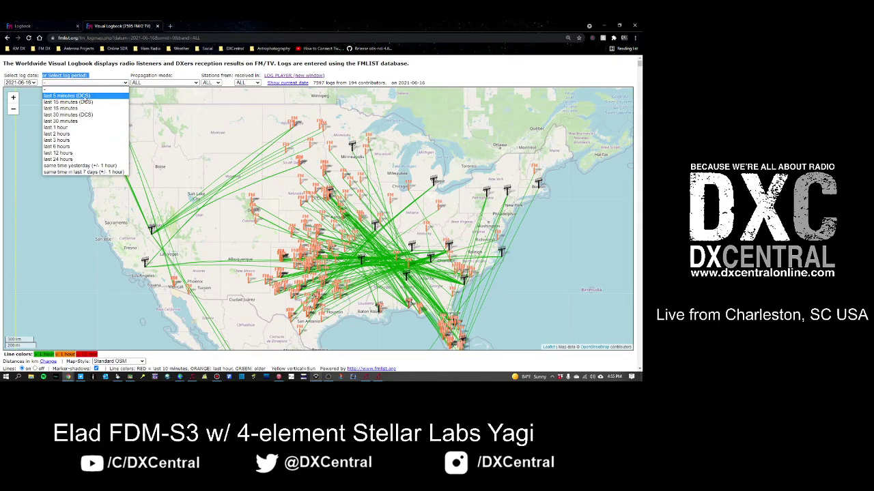
{"action": "left_click", "coordinate": [97, 103]}
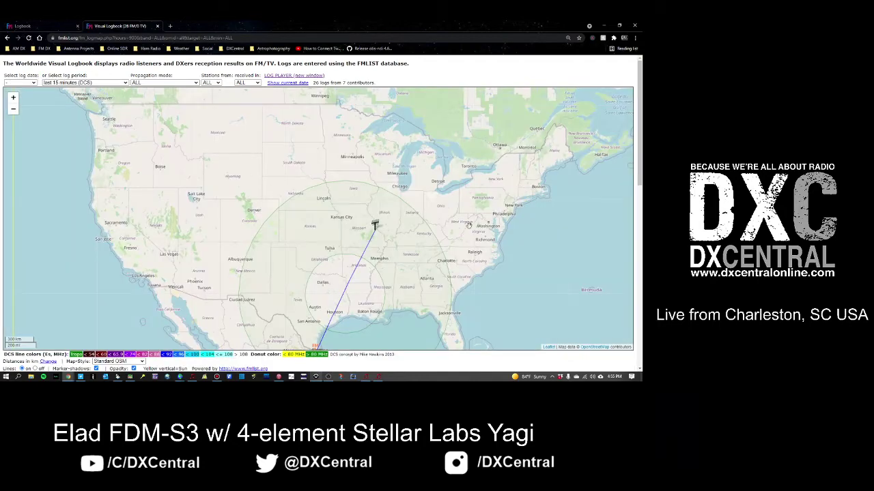
{"action": "left_click_drag", "start_coordinate": [468, 226], "coordinate": [466, 186]}
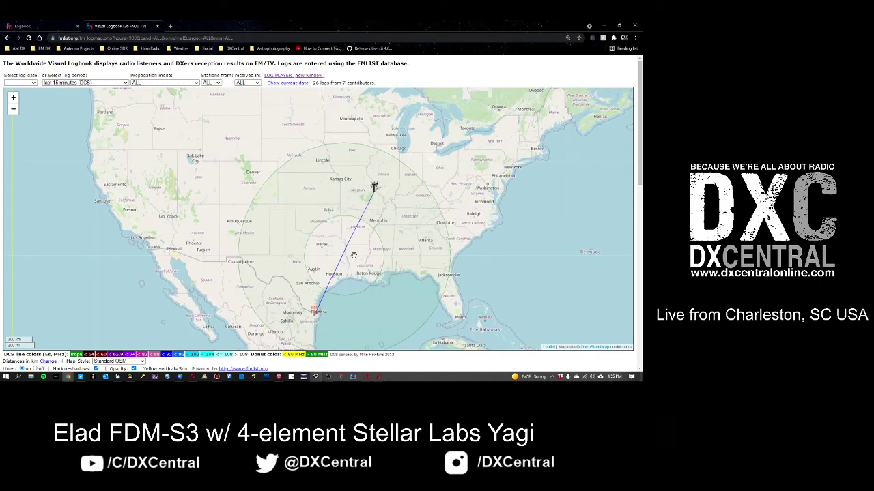
{"action": "left_click", "coordinate": [314, 311]}
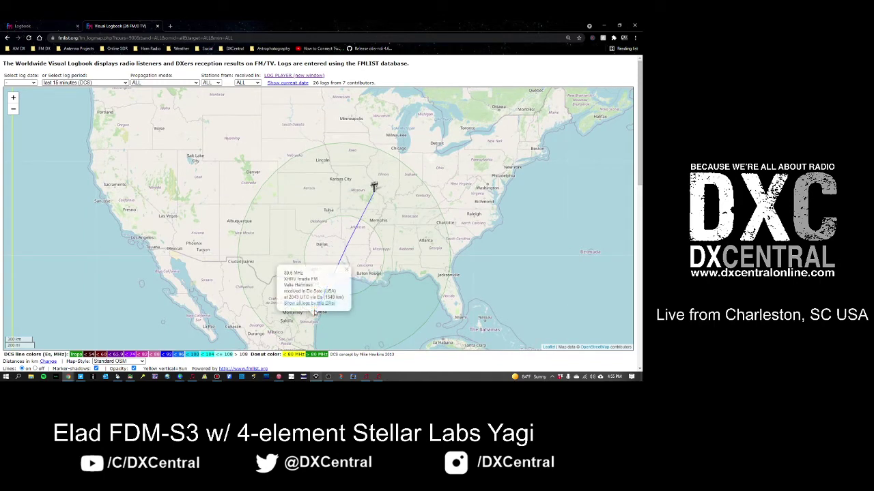
{"action": "left_click", "coordinate": [346, 269]}
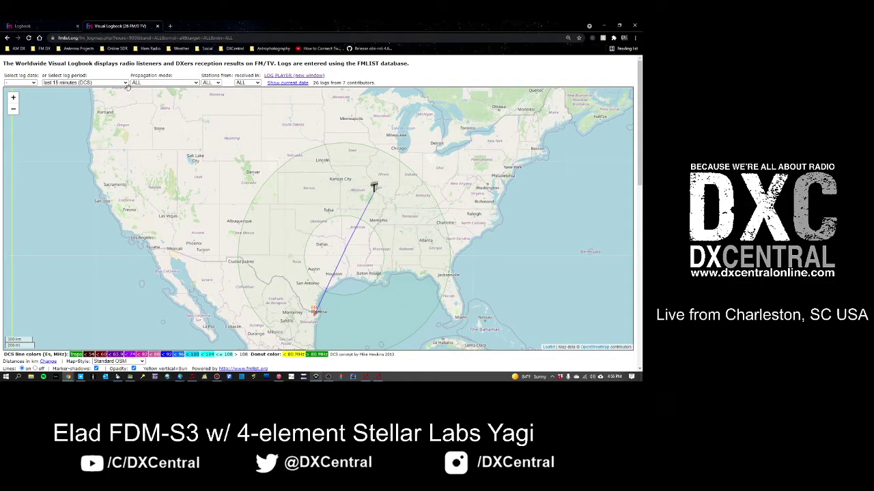
Set the log period to last 30 minutes (DCS) and inspect the station markers near the Texas–Mexico border and northeast of Albuquerque
{"action": "left_click", "coordinate": [128, 82]}
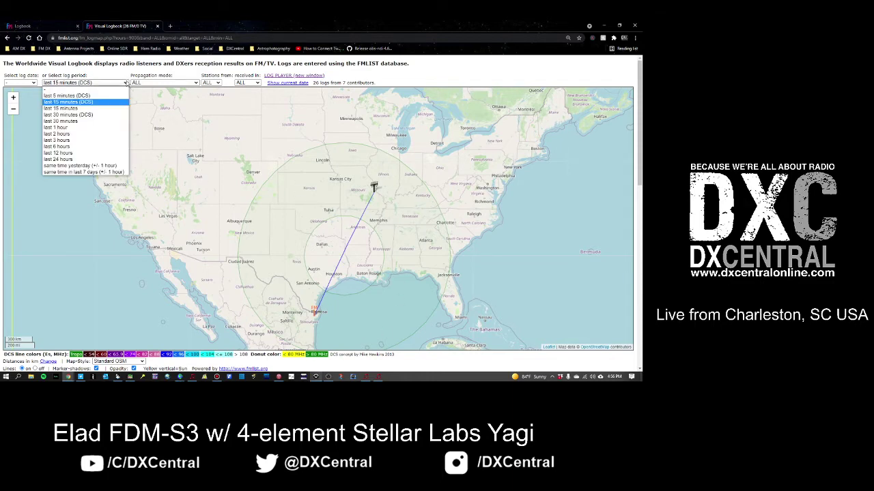
{"action": "left_click", "coordinate": [118, 115]}
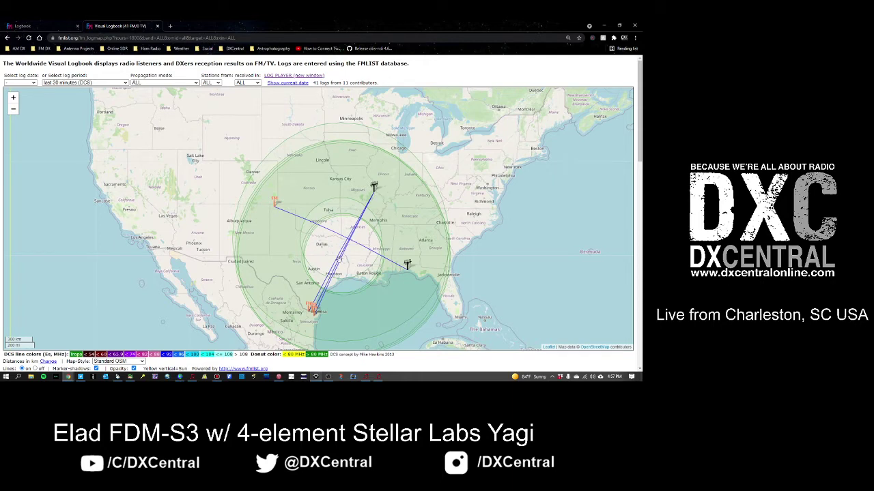
{"action": "left_click", "coordinate": [313, 310]}
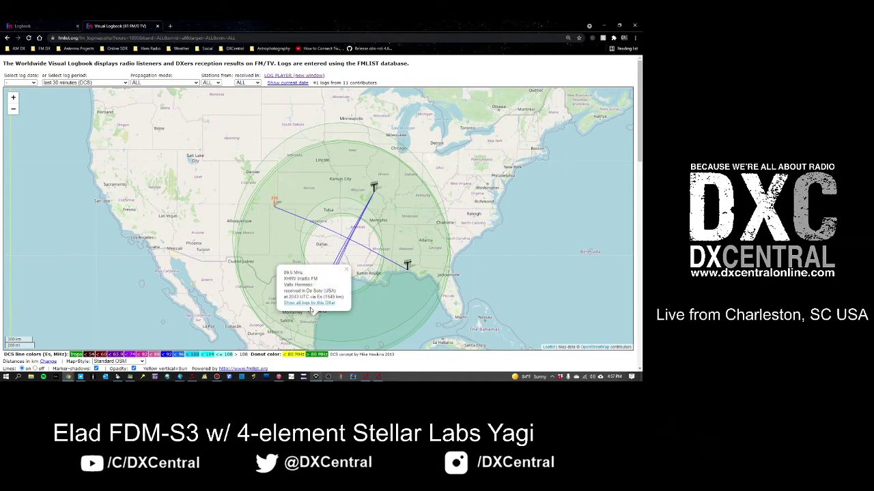
{"action": "left_click", "coordinate": [274, 200]}
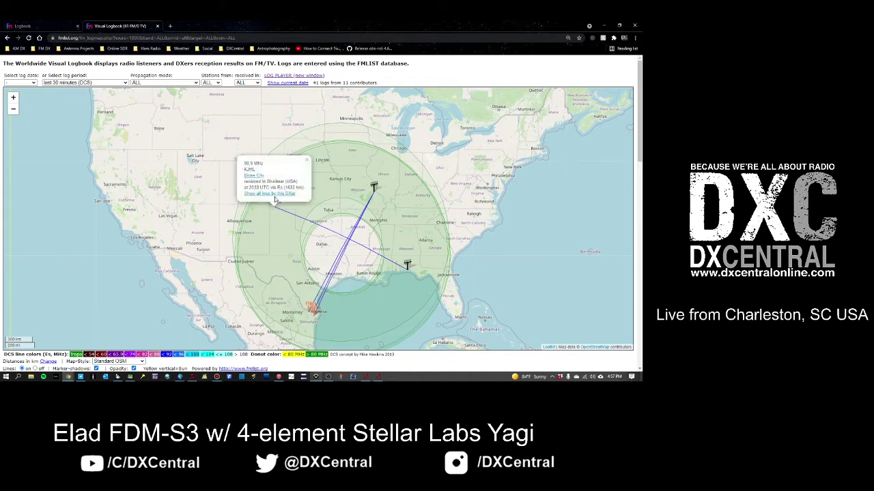
{"action": "left_click", "coordinate": [194, 189]}
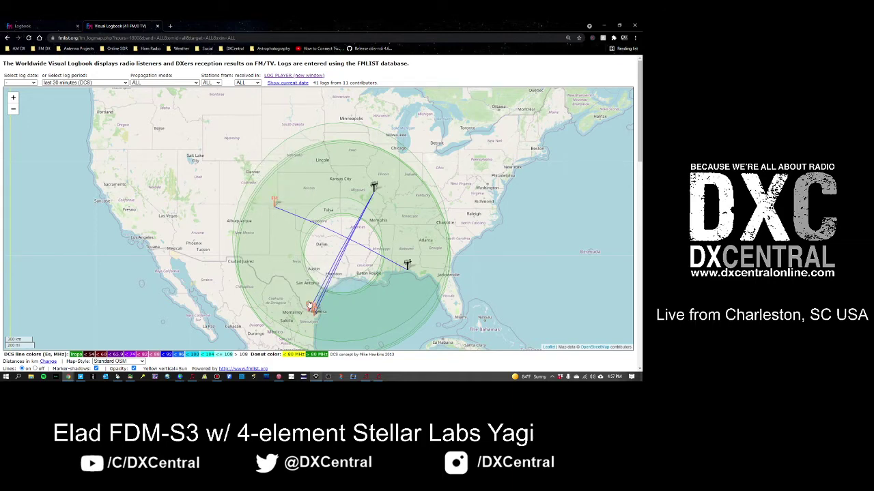
{"action": "left_click", "coordinate": [311, 307]}
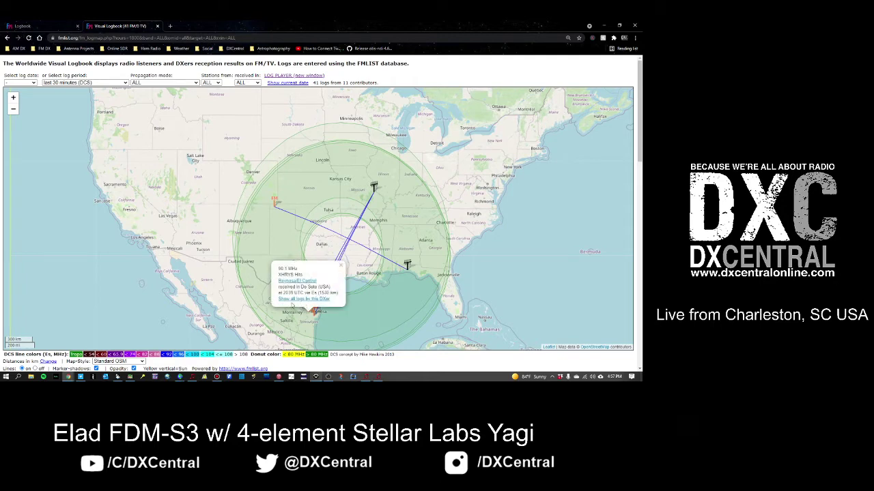
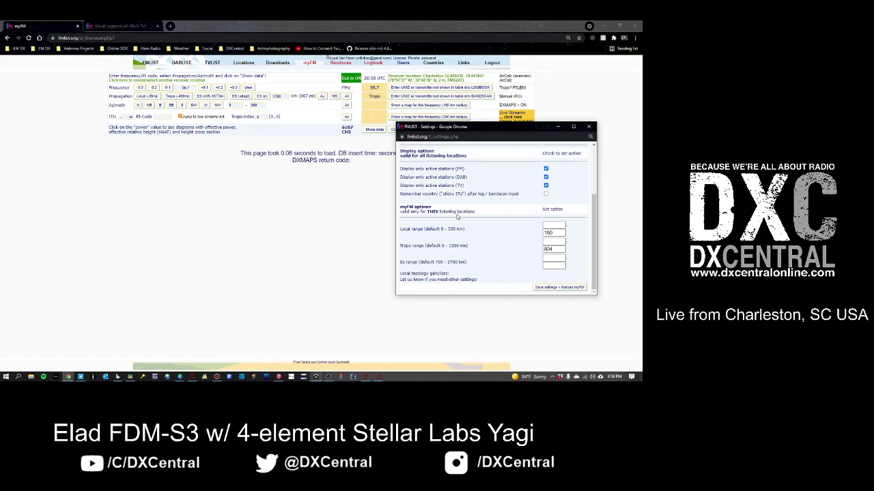
Review the local and tropo range options for this listening location in the myFM settings, and close the settings window
{"action": "left_click_drag", "start_coordinate": [401, 232], "coordinate": [457, 229]}
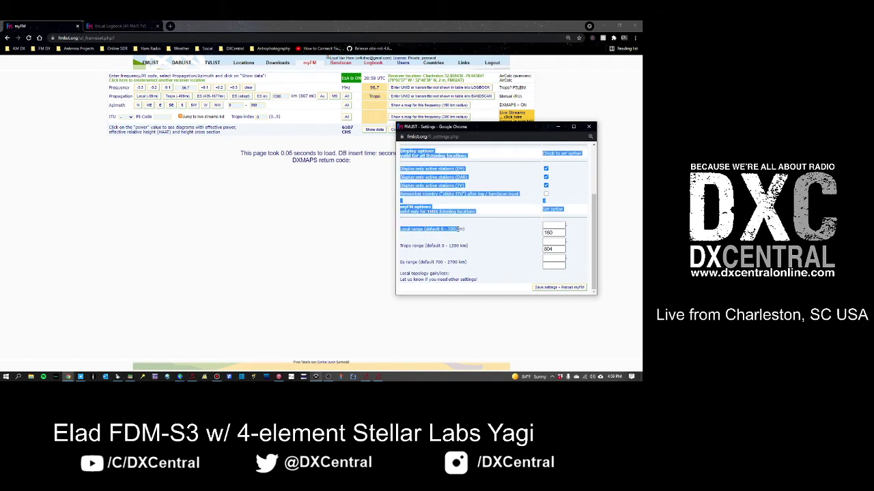
{"action": "left_click", "coordinate": [468, 232]}
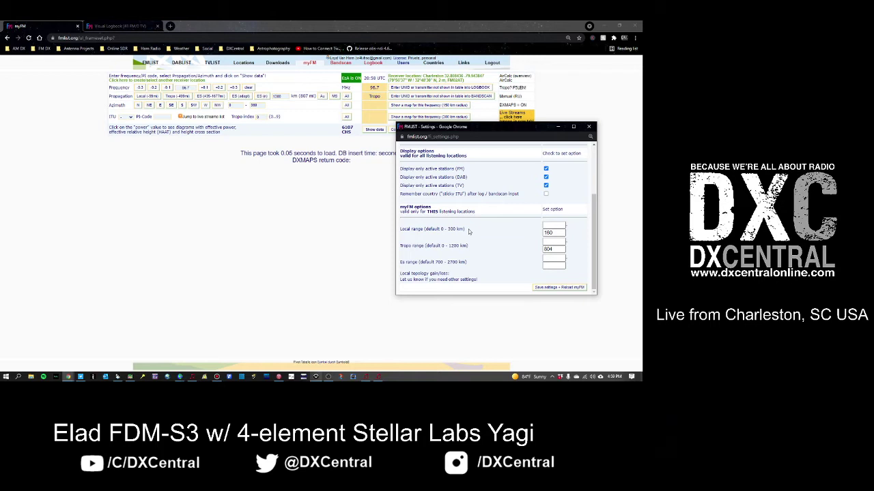
{"action": "double_click", "coordinate": [560, 232]}
{"action": "double_click", "coordinate": [560, 249]}
{"action": "left_click", "coordinate": [588, 126]}
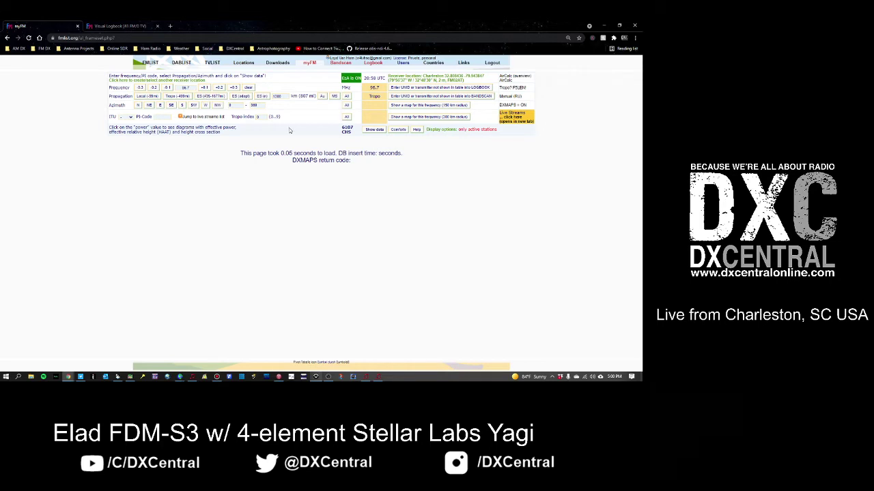
Switch myFM to Comforts mode and look up the stations on 97.3 MHz
{"action": "left_click", "coordinate": [399, 131]}
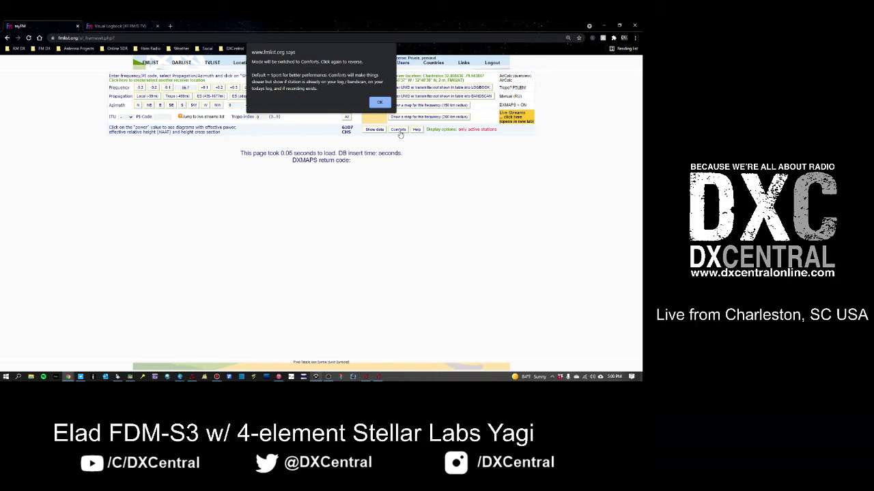
{"action": "left_click", "coordinate": [380, 103]}
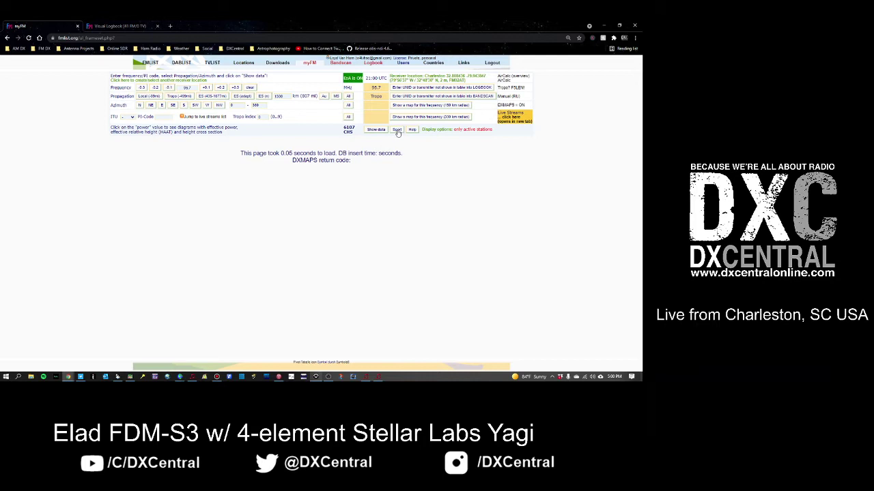
{"action": "double_click", "coordinate": [186, 88]}
{"action": "type", "text": "97"}
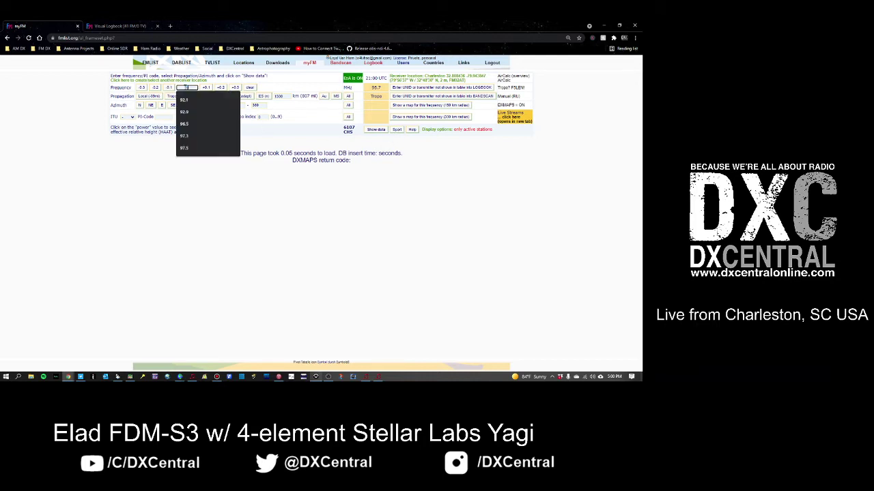
{"action": "type", "text": ".3"}
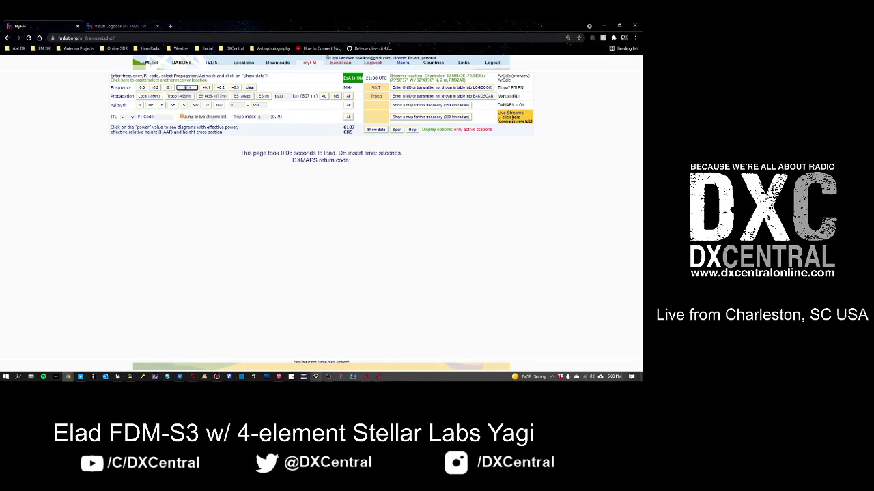
{"action": "key", "text": "Return"}
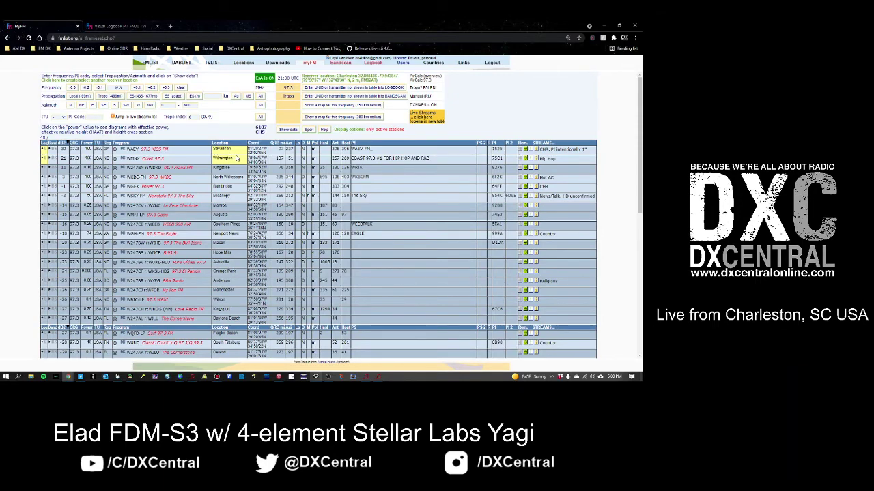
List the 97.3 MHz stations within Es range, review the highlighted entries, and switch myFM back to Sport mode
{"action": "left_click", "coordinate": [151, 96]}
{"action": "scroll", "coordinate": [280, 175], "scroll_direction": "down", "scroll_amount": 15}
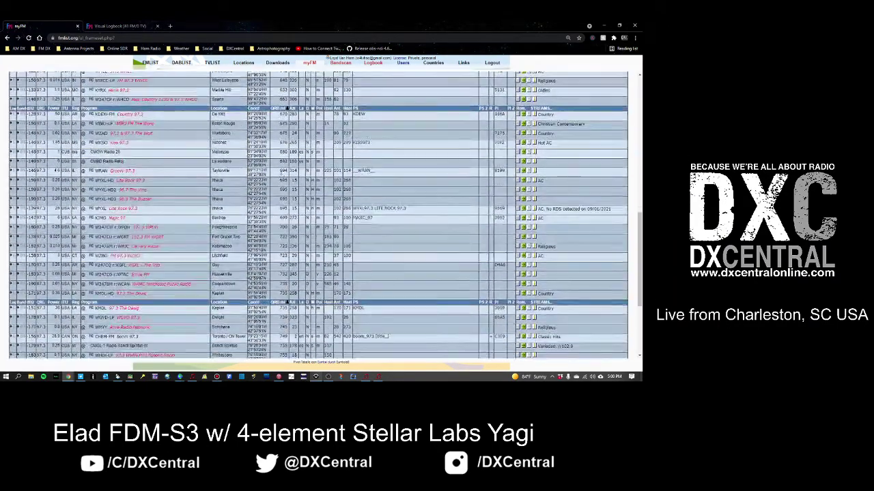
{"action": "scroll", "coordinate": [283, 173], "scroll_direction": "down", "scroll_amount": 5}
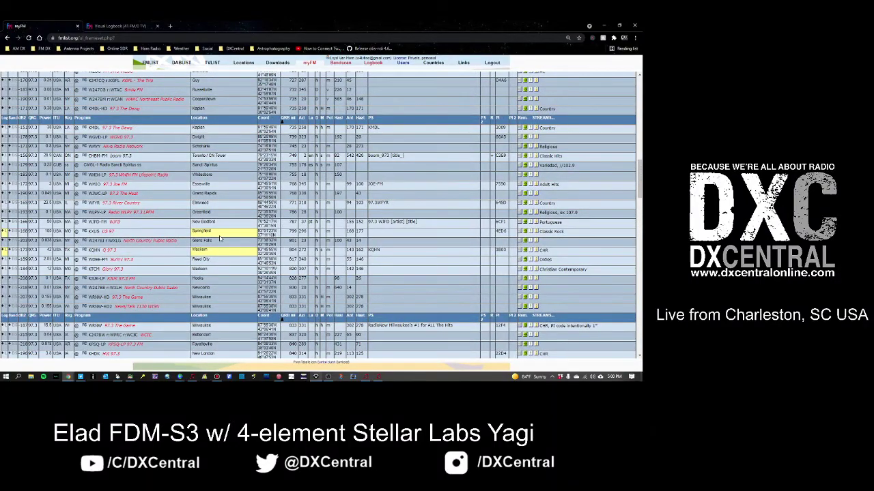
{"action": "scroll", "coordinate": [220, 237], "scroll_direction": "up", "scroll_amount": 20}
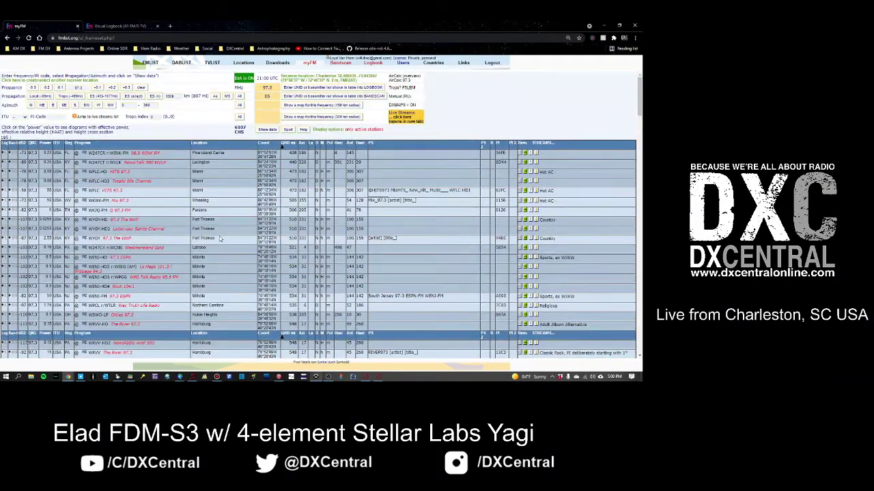
{"action": "left_click", "coordinate": [289, 130]}
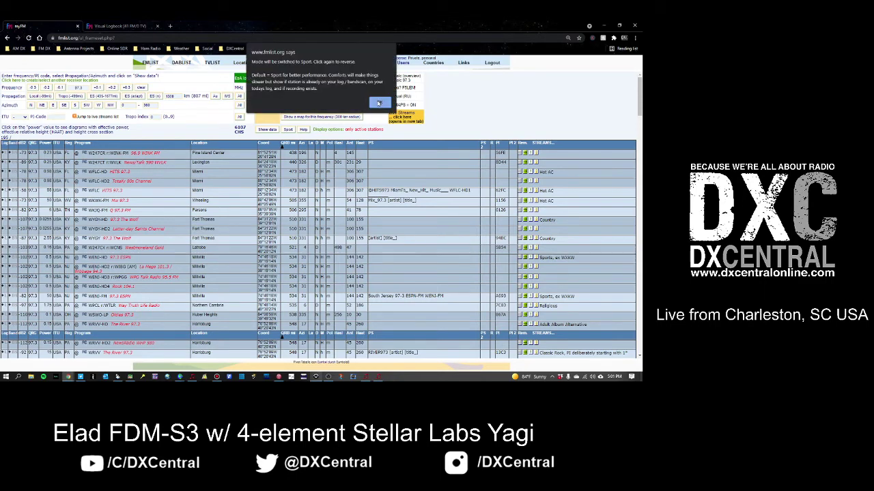
{"action": "left_click", "coordinate": [379, 103]}
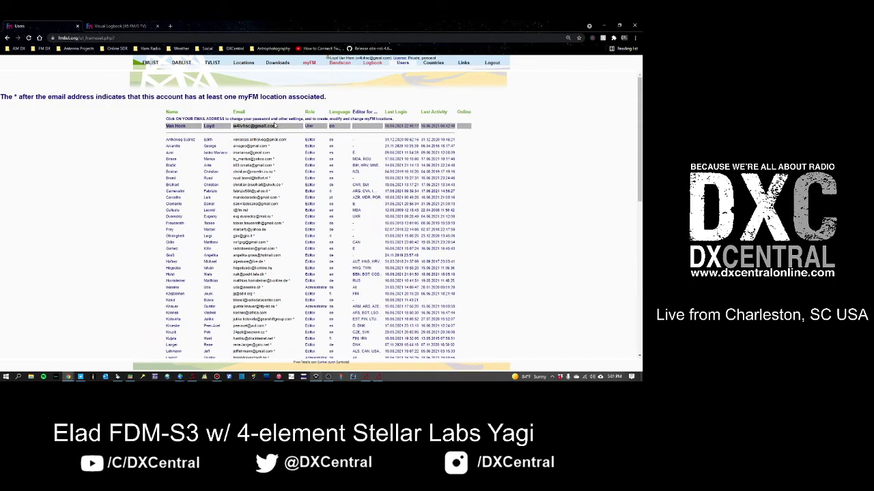
Open your own user profile from the Users list, review the general and myFM settings including language and distance units, and close it
{"action": "left_click", "coordinate": [264, 128]}
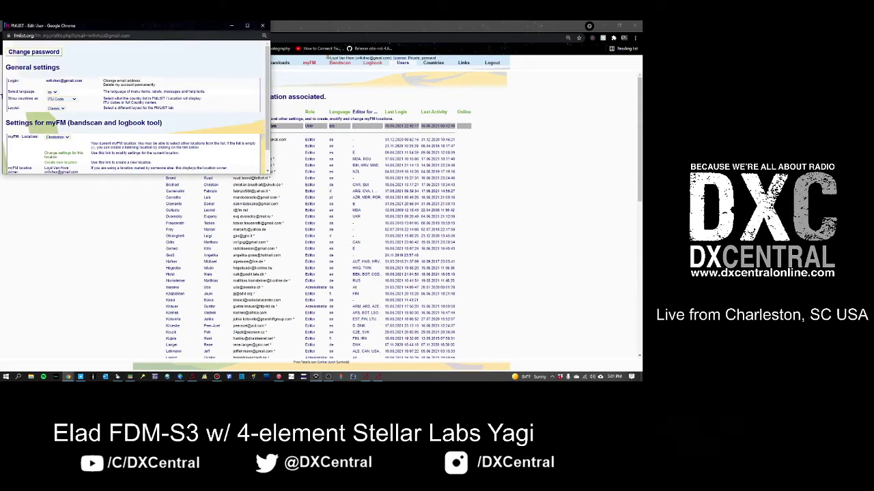
{"action": "left_click_drag", "start_coordinate": [210, 46], "coordinate": [488, 147]}
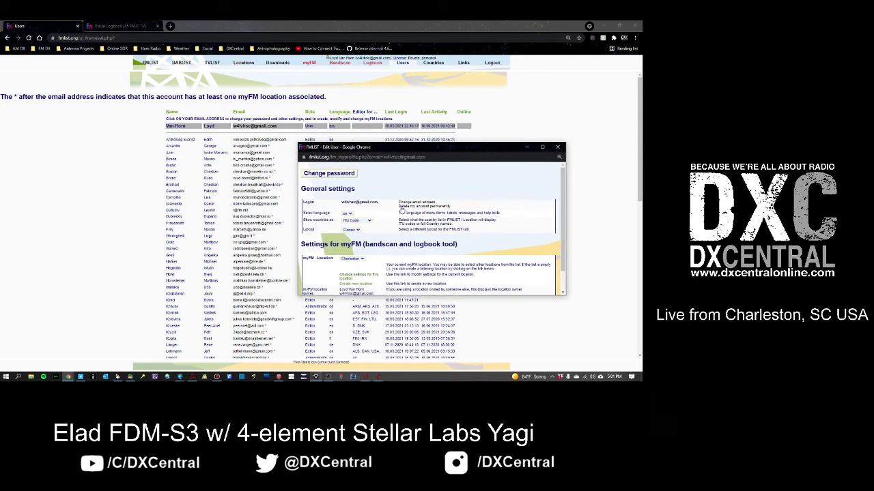
{"action": "scroll", "coordinate": [401, 210], "scroll_direction": "down", "scroll_amount": 1}
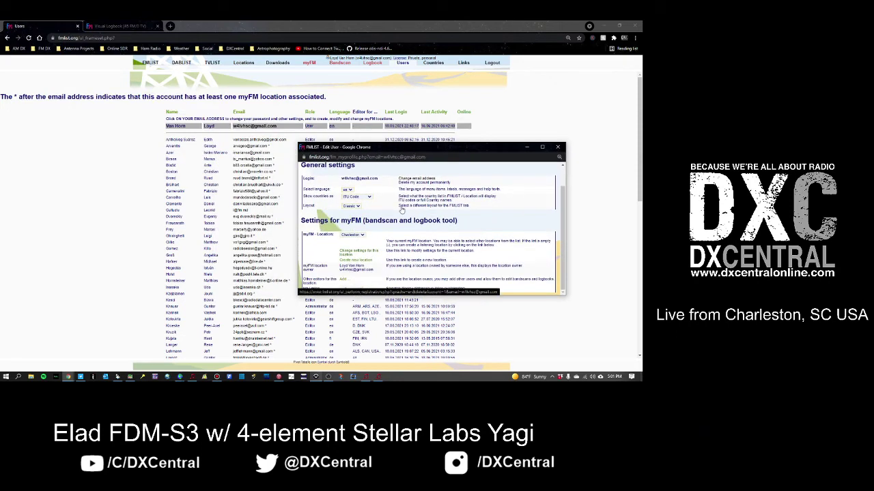
{"action": "left_click_drag", "start_coordinate": [315, 189], "coordinate": [327, 190]}
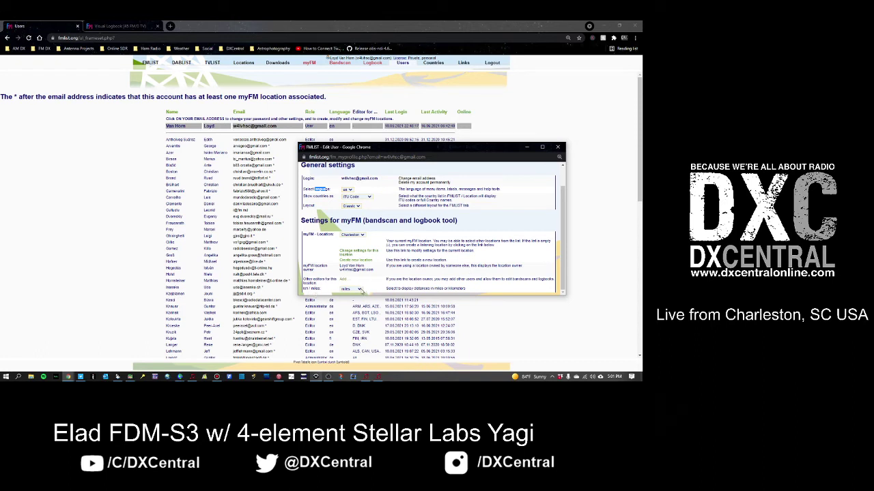
{"action": "left_click", "coordinate": [559, 148]}
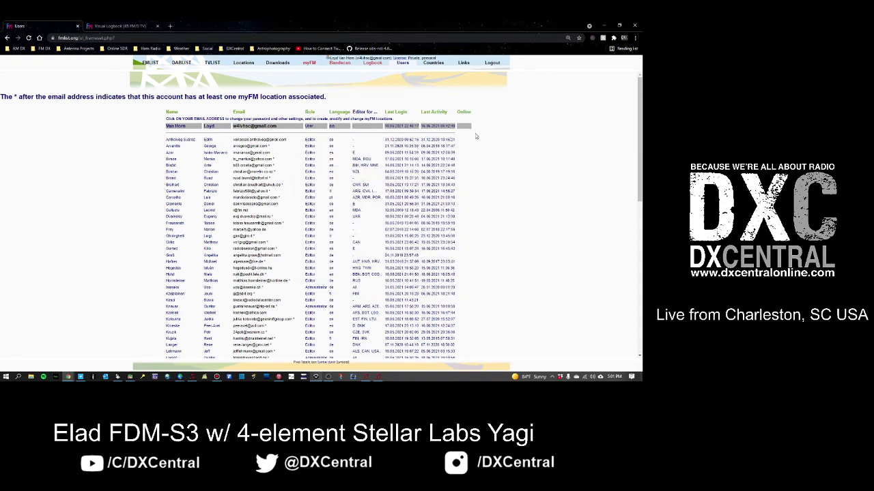
In myFM, list the 97.3 MHz tropo stations, filter them to the south azimuth, and reset the filter to all directions
{"action": "left_click", "coordinate": [310, 64]}
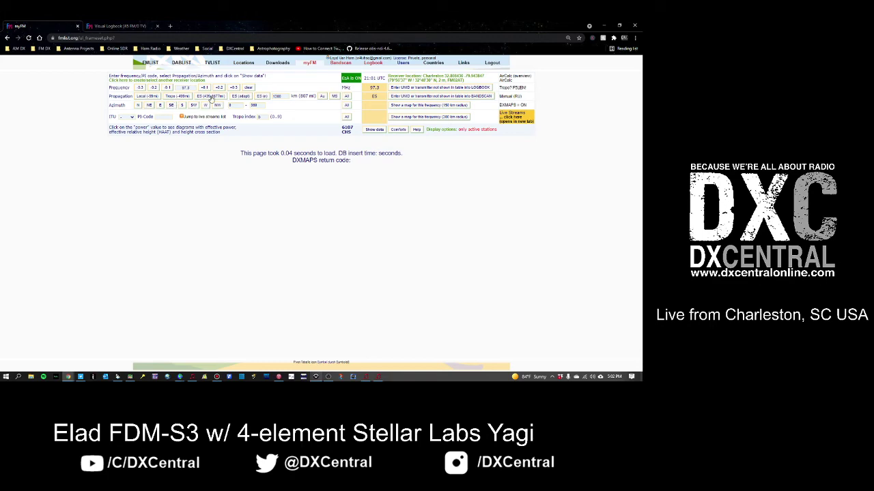
{"action": "left_click", "coordinate": [187, 97]}
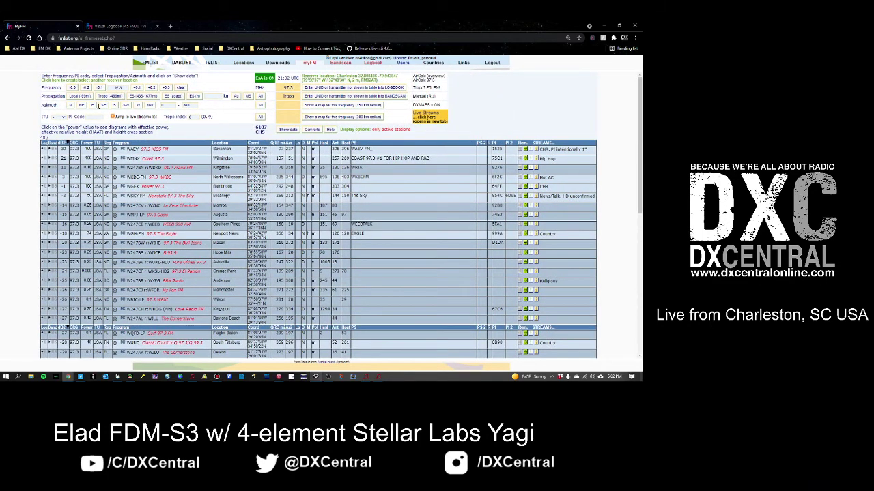
{"action": "left_click", "coordinate": [114, 107]}
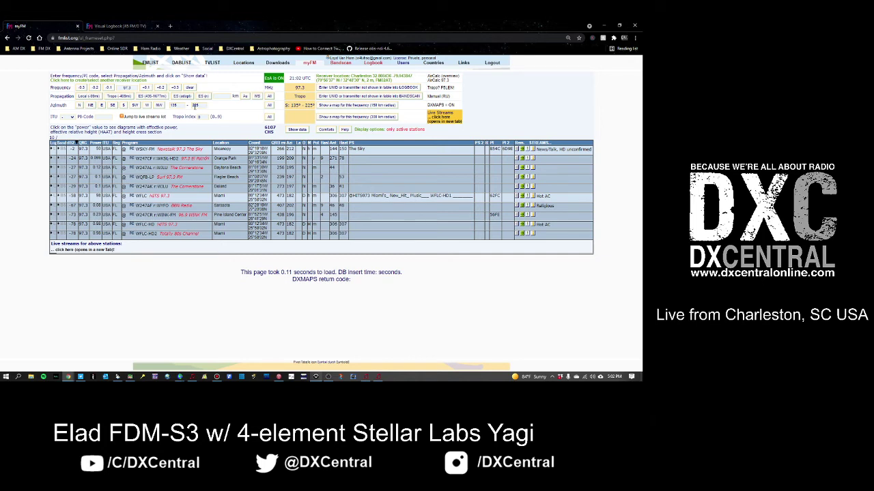
{"action": "left_click", "coordinate": [267, 105]}
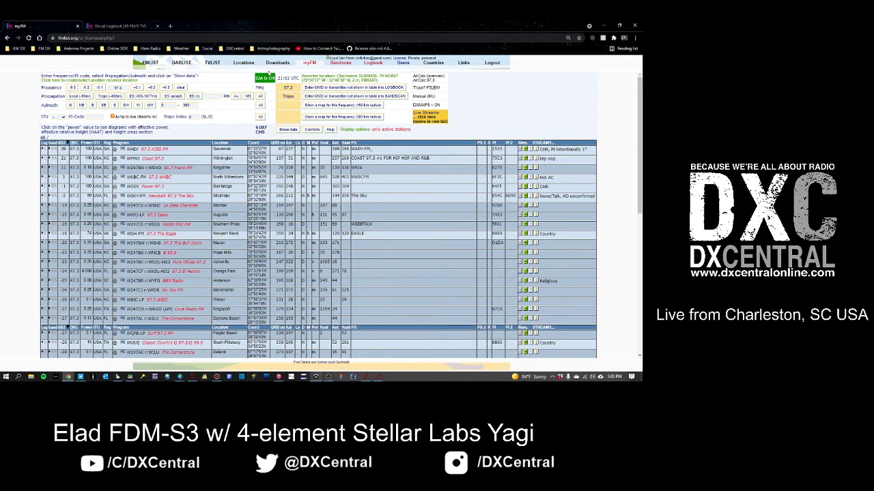
Open the visual logbook map of your own logs for 2021-06-16 from the logbook and review the log entries below it
{"action": "left_click", "coordinate": [377, 63]}
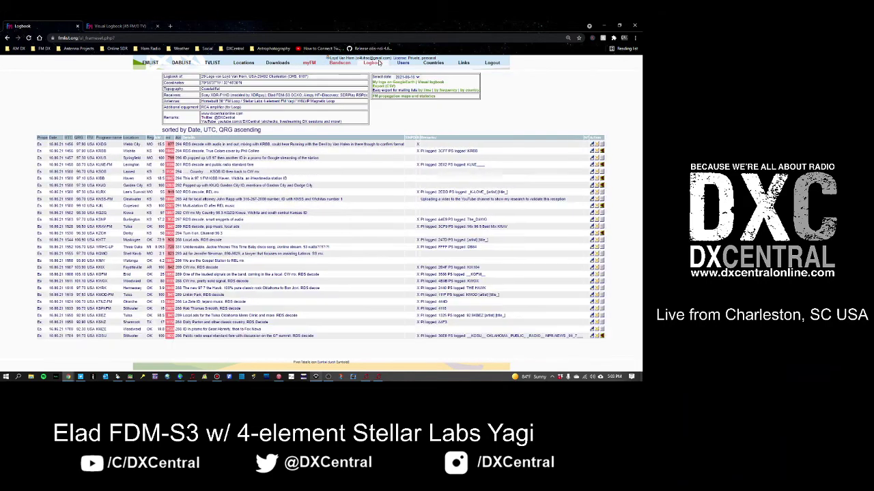
{"action": "left_click", "coordinate": [431, 82]}
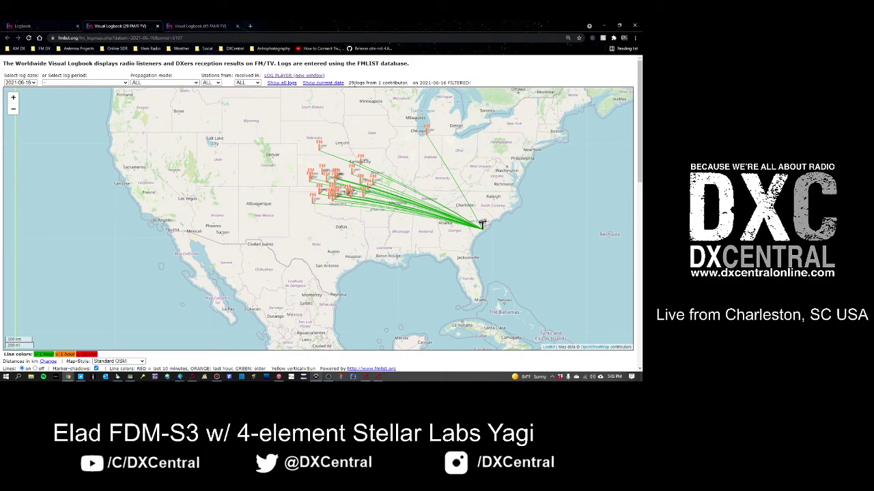
{"action": "scroll", "coordinate": [376, 108], "scroll_direction": "down", "scroll_amount": 5}
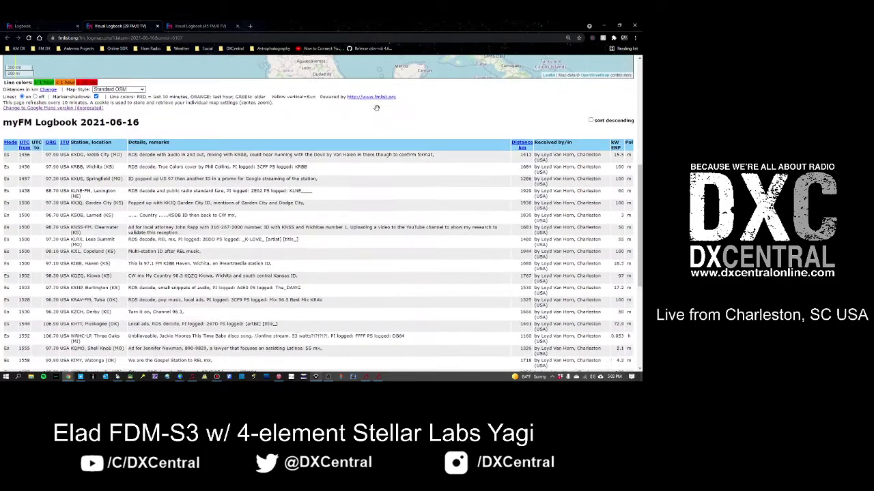
{"action": "scroll", "coordinate": [376, 107], "scroll_direction": "down", "scroll_amount": 5}
{"action": "scroll", "coordinate": [377, 109], "scroll_direction": "up", "scroll_amount": 6}
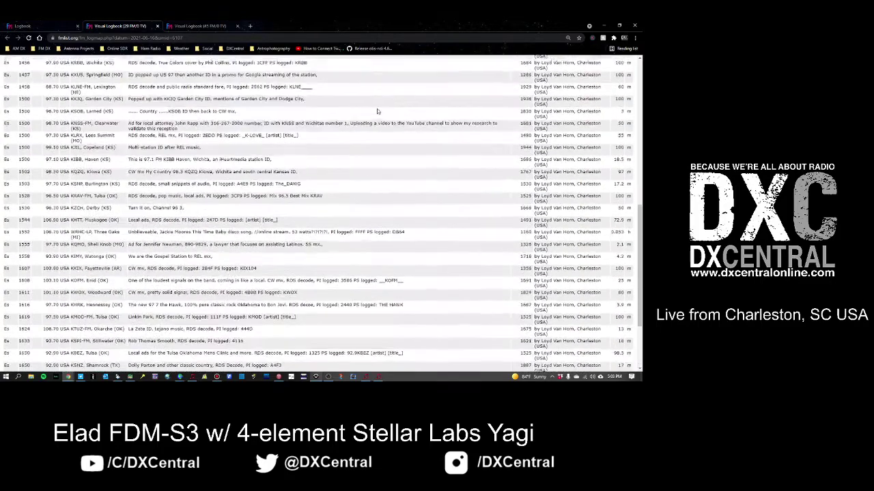
{"action": "scroll", "coordinate": [377, 111], "scroll_direction": "up", "scroll_amount": 5}
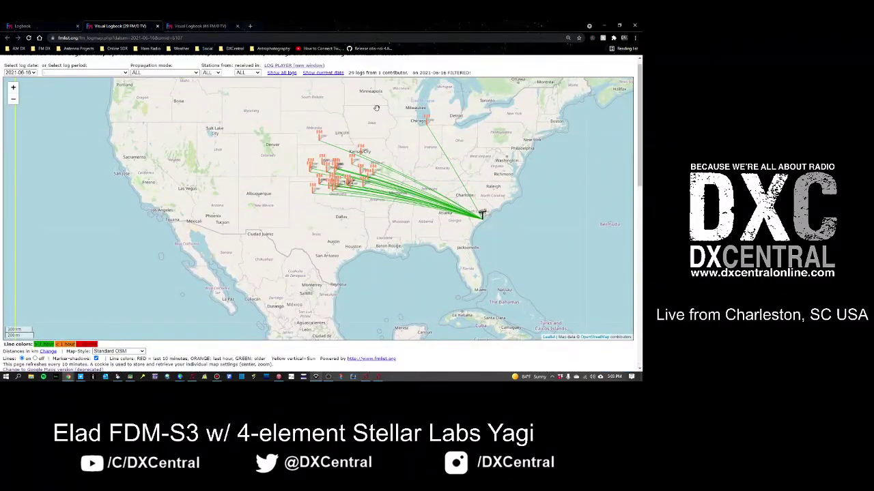